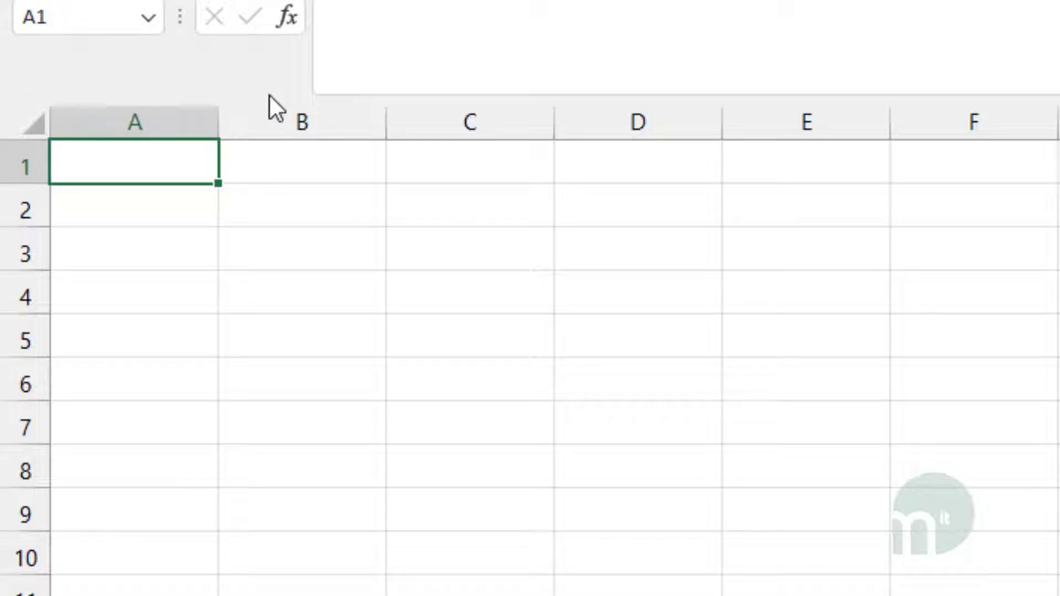
Select the whole sheet, then narrow all columns and shorten all rows to small squares
left_click(34, 126)
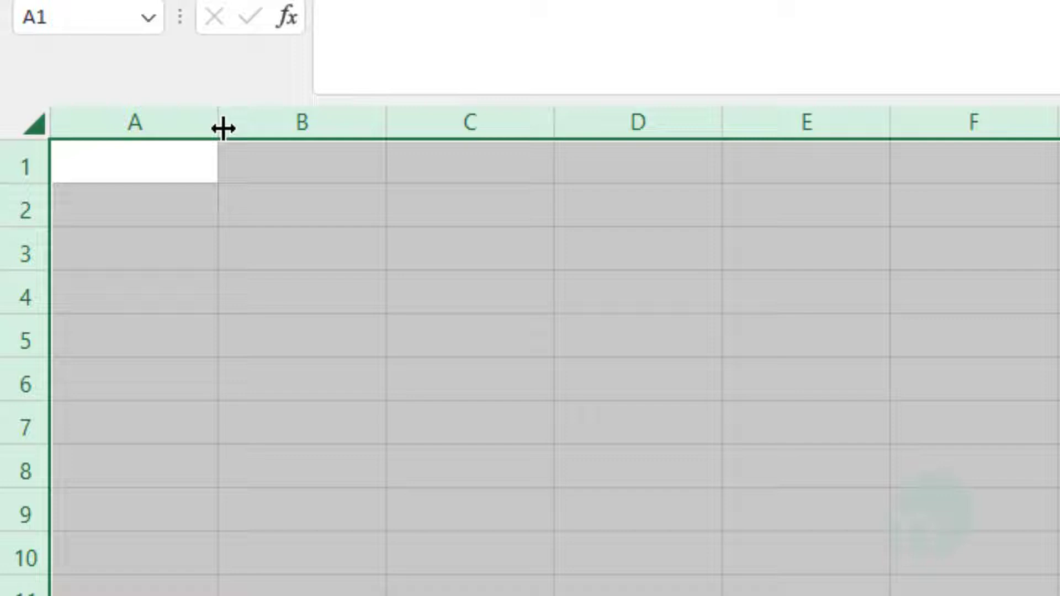
left_click_drag(220, 124, 172, 123)
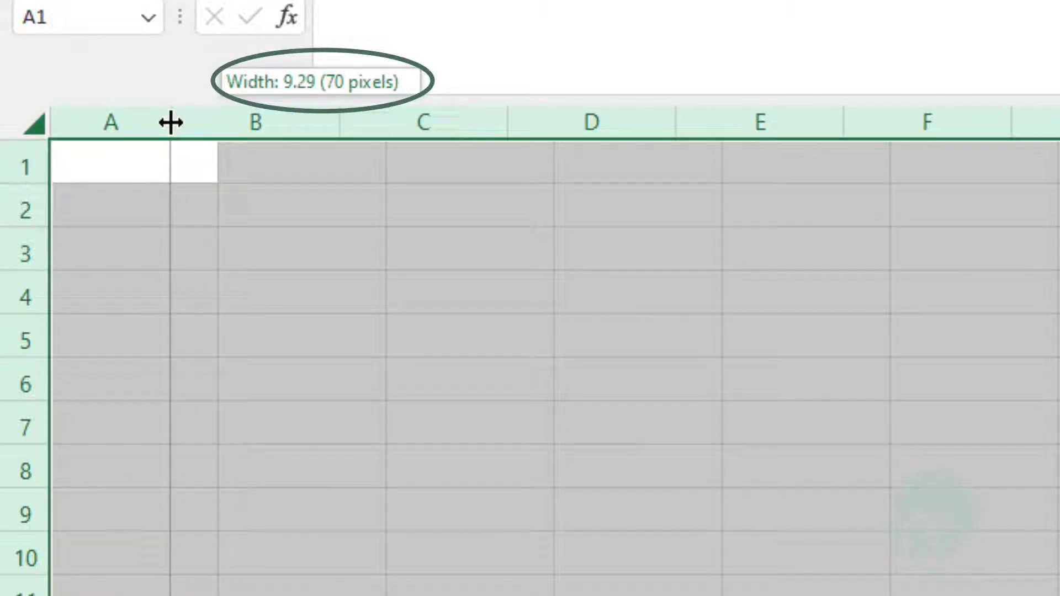
left_click_drag(171, 123, 85, 124)
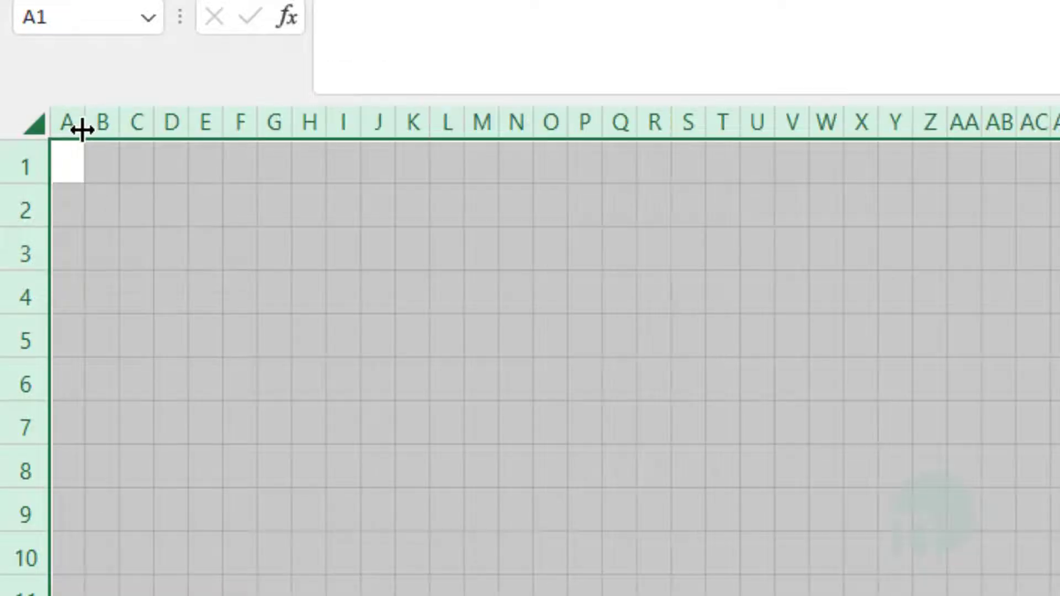
left_click_drag(17, 189, 17, 175)
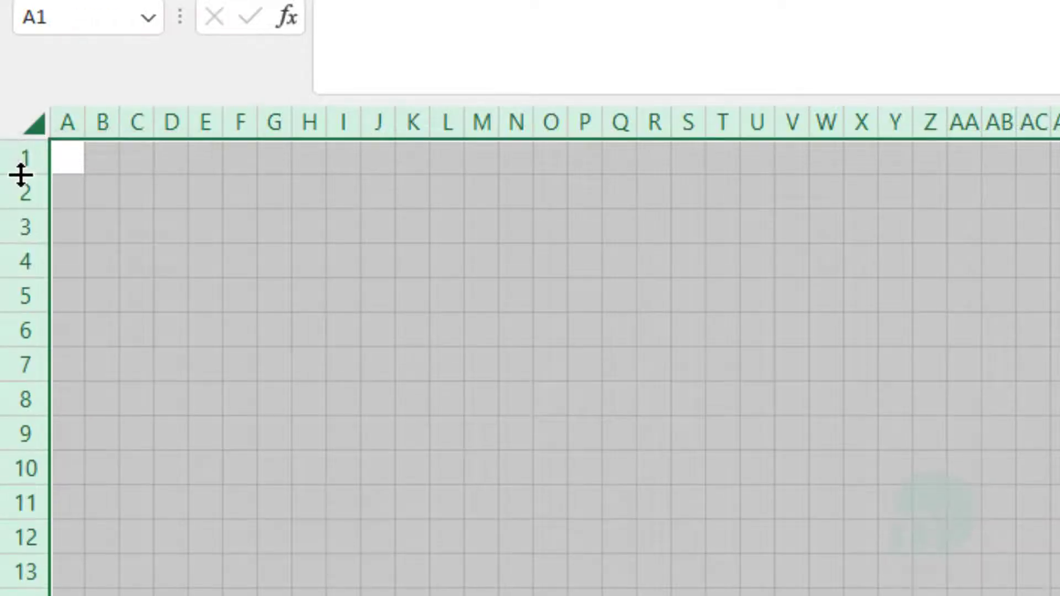
Clear the sheet selection, fill A2 green and start colouring the next palette cell
left_click(213, 238)
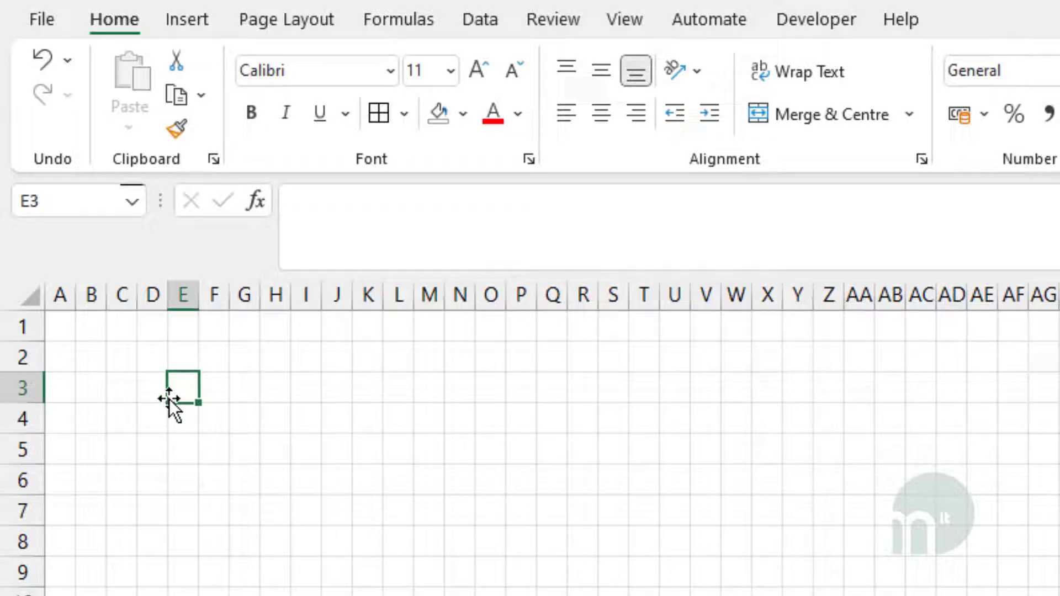
left_click(67, 357)
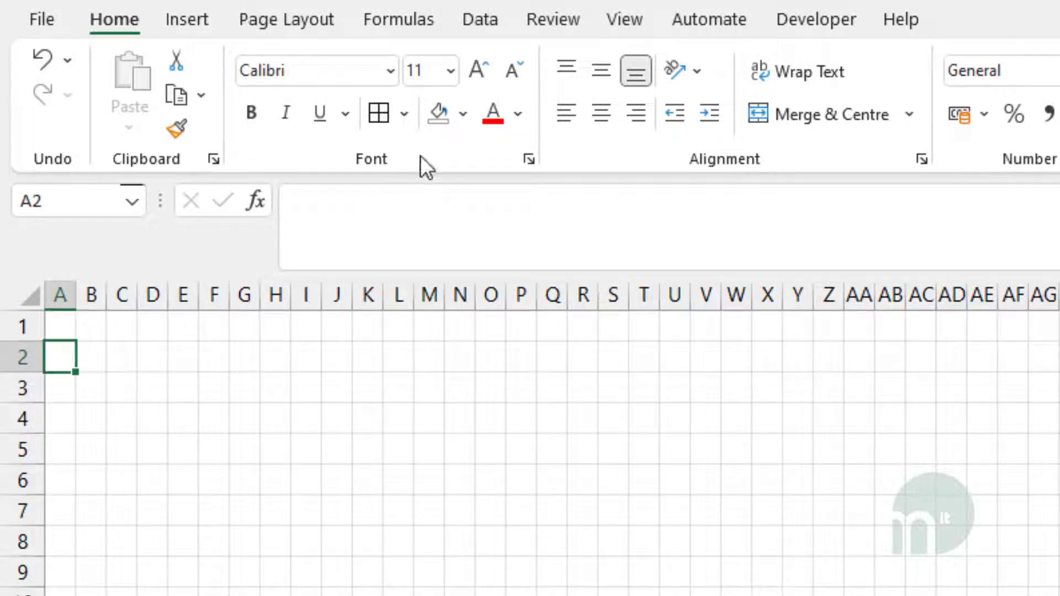
left_click(462, 112)
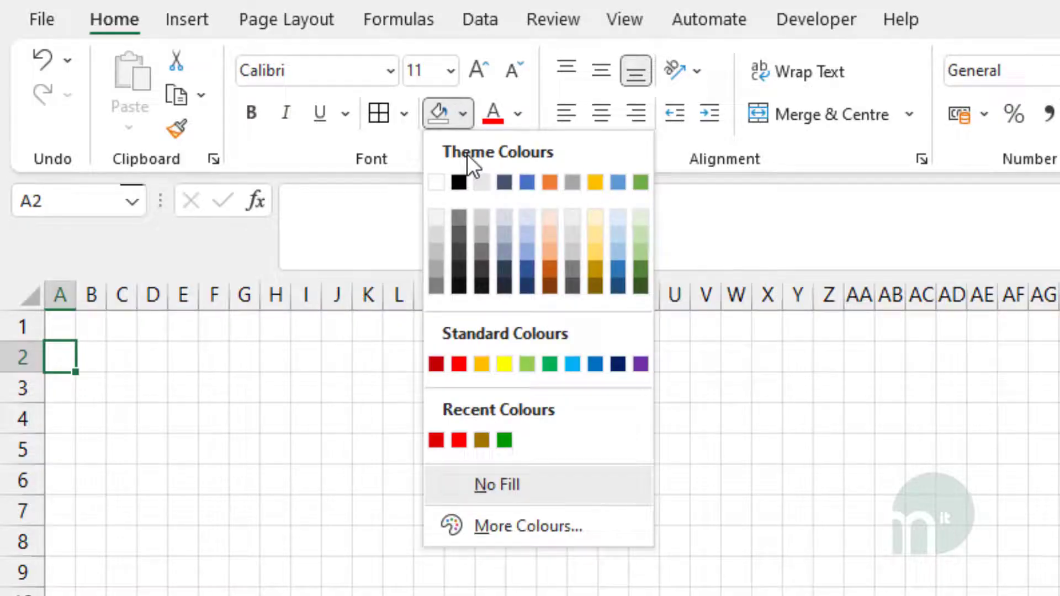
left_click(504, 440)
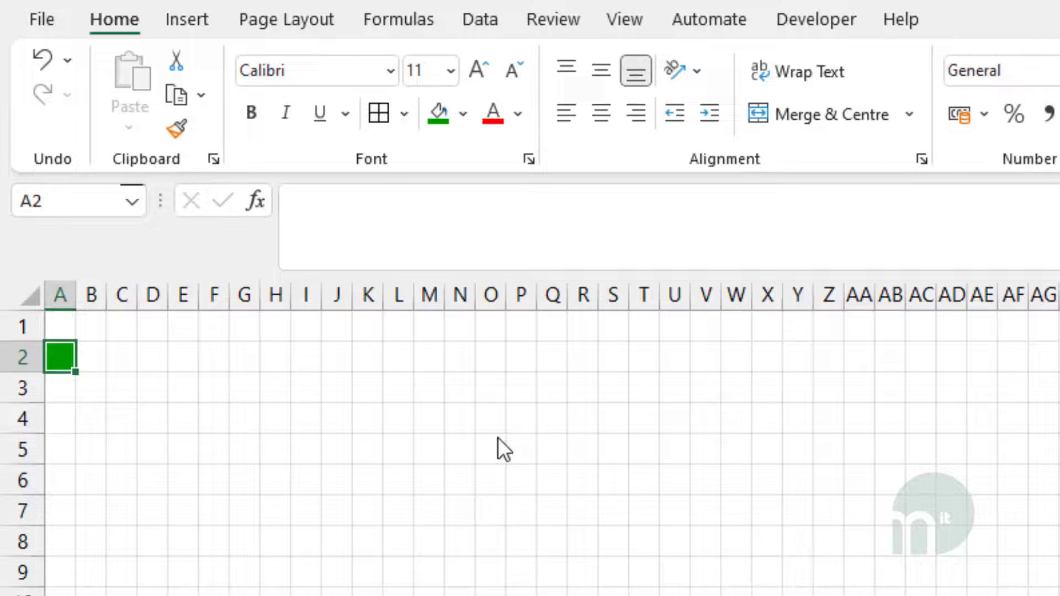
left_click(59, 388)
left_click(463, 113)
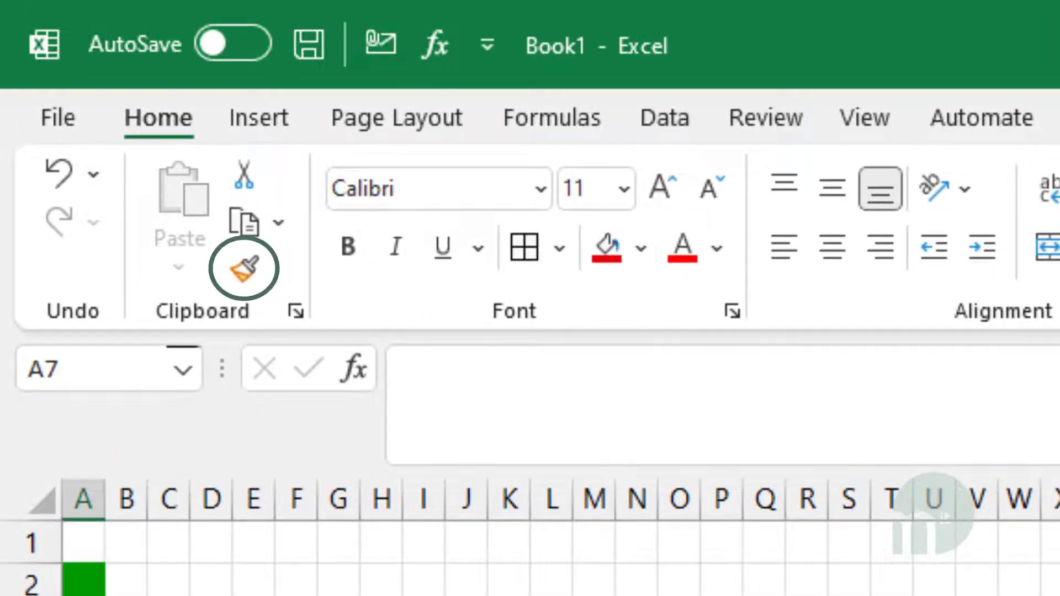
Copy A2's green onto J3 as the treetop and a few cells below
left_click(83, 583)
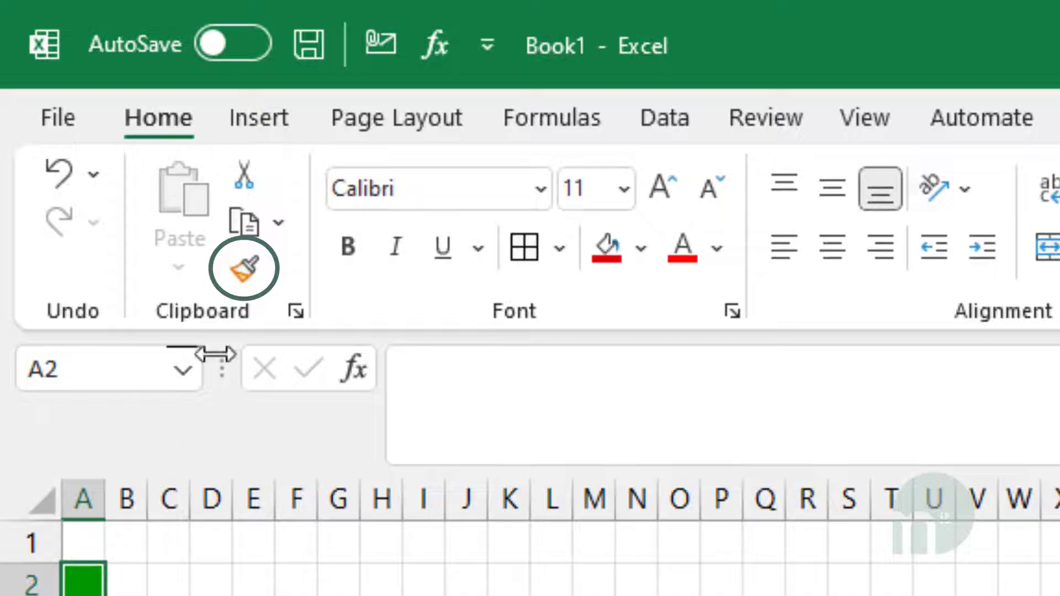
left_click(249, 269)
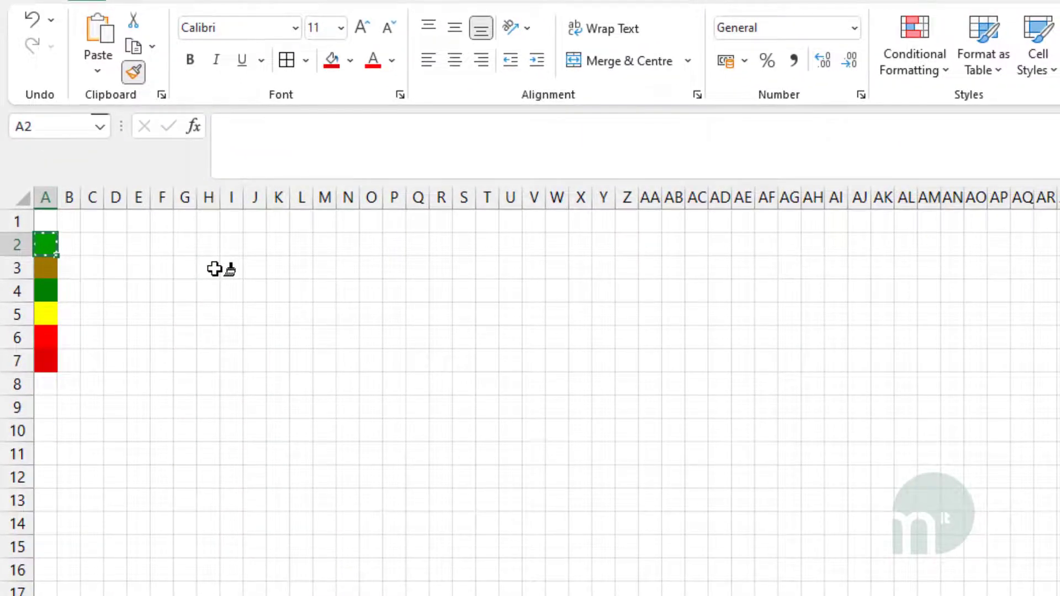
left_click(257, 269)
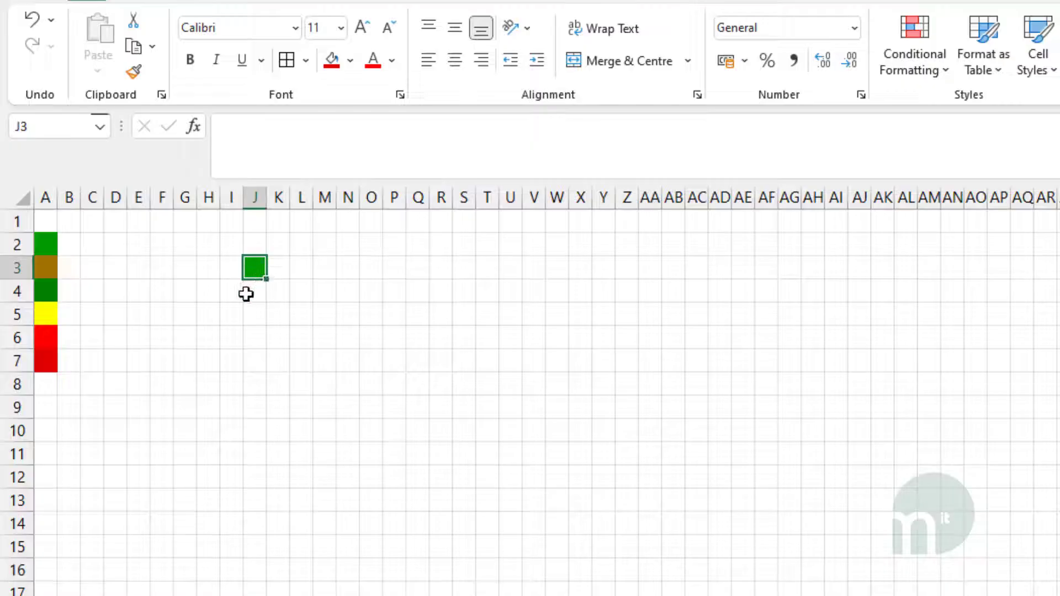
left_click(242, 291)
left_click(301, 292)
left_click(232, 335)
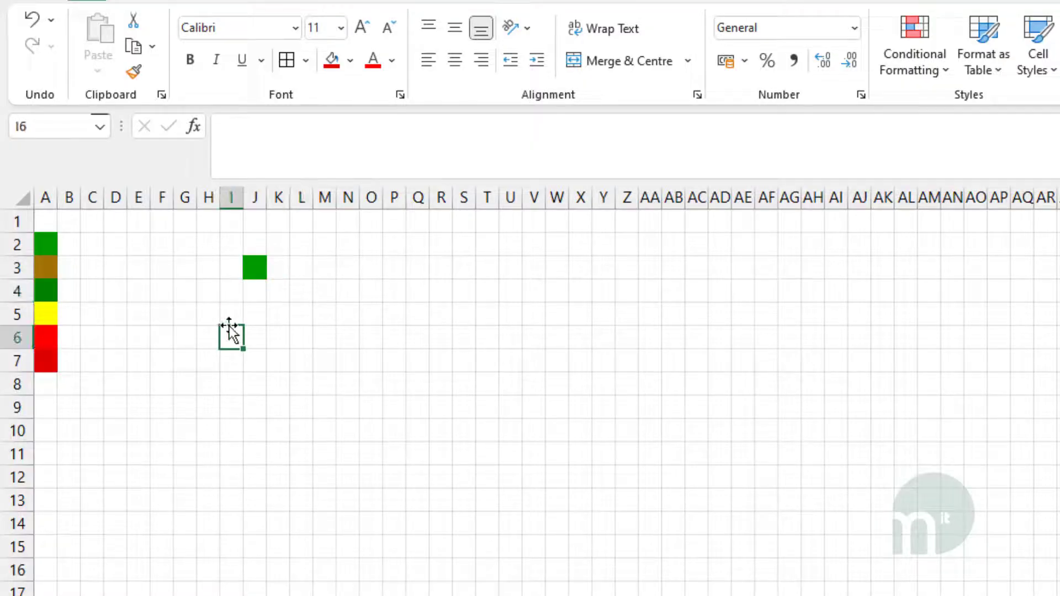
With Format Painter locked, paint I4 and blocks of tree cells green down to row 9
left_click(44, 243)
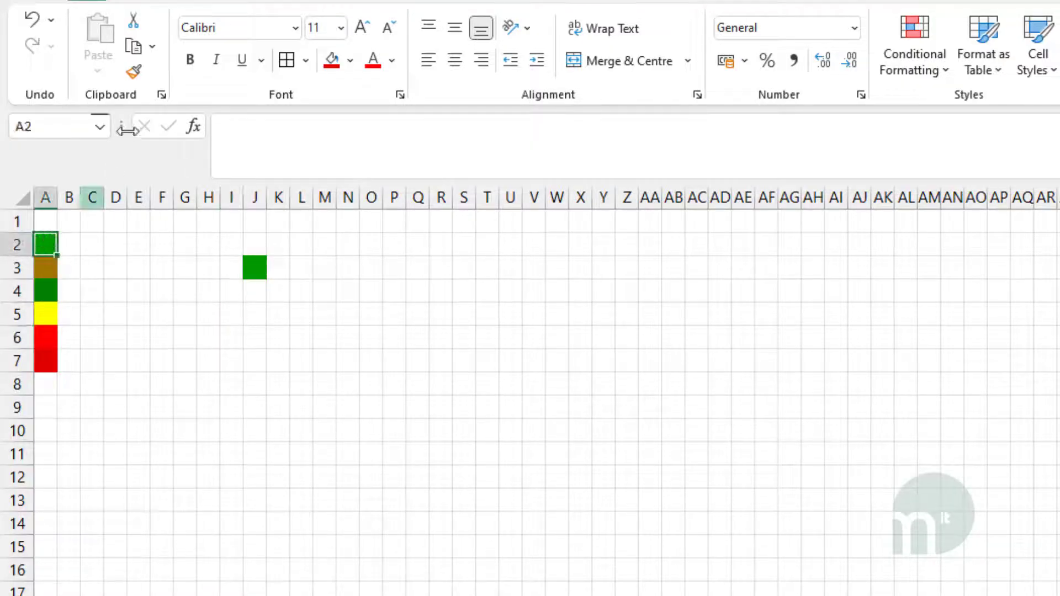
double_click(133, 75)
left_click(243, 291)
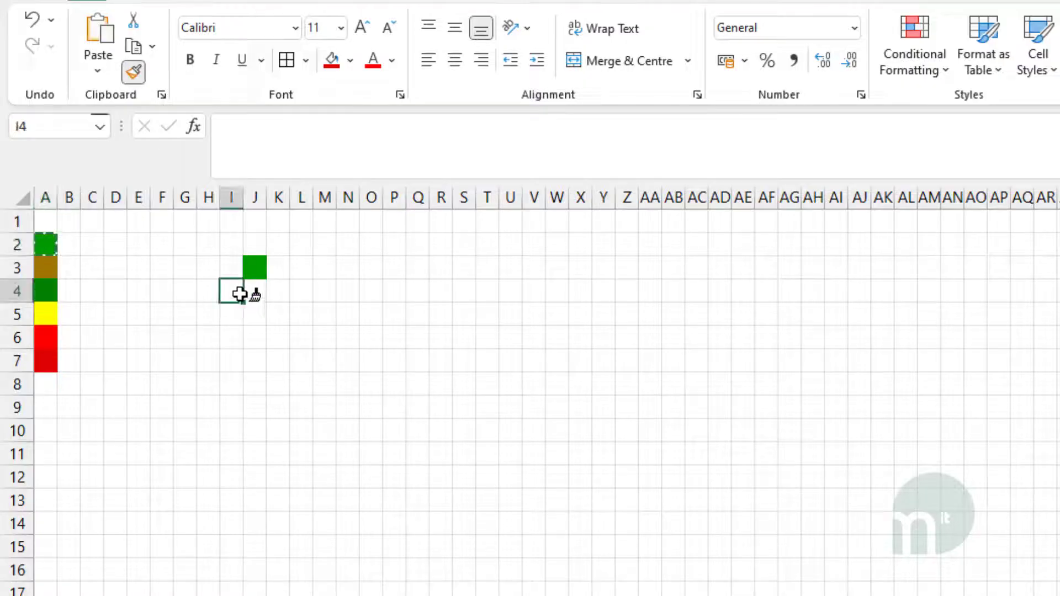
left_click(209, 315)
left_click(218, 335)
left_click_drag(243, 335, 242, 359)
left_click(254, 314)
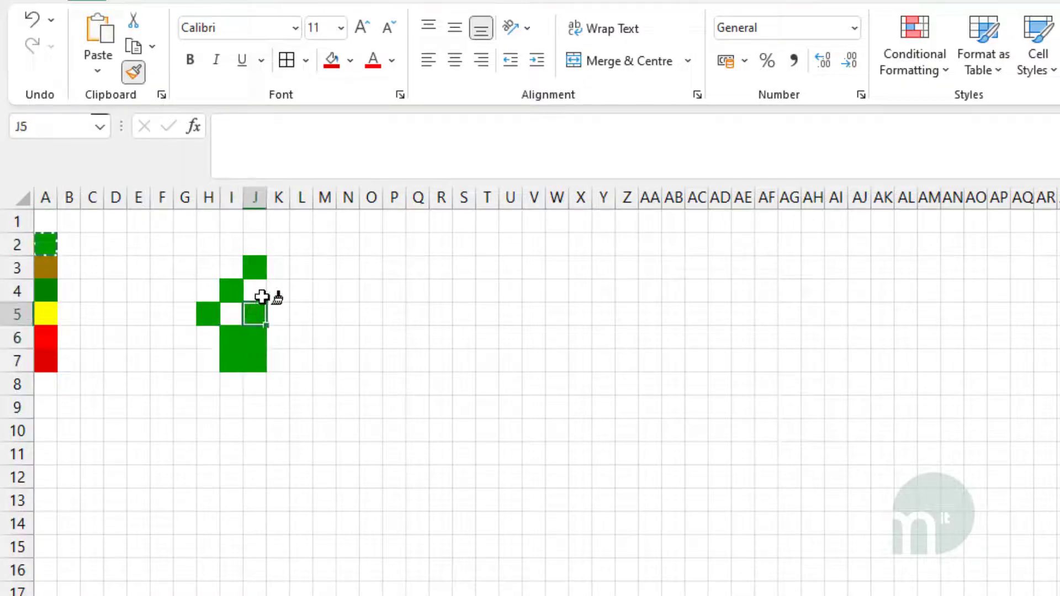
left_click_drag(254, 292, 306, 406)
left_click_drag(231, 383, 255, 384)
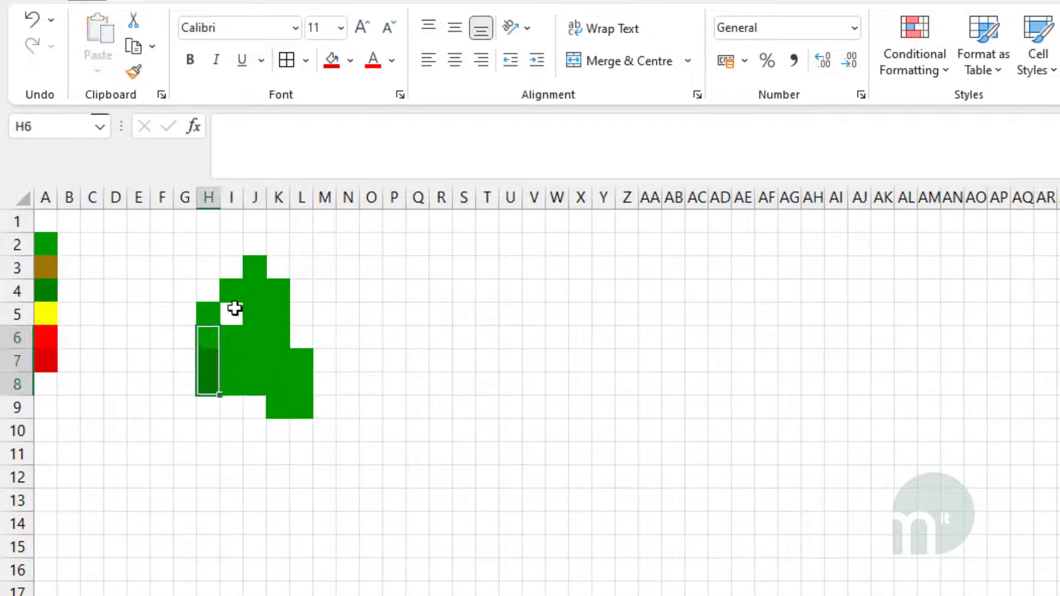
Widen the green foliage to the left and extend it down the lower rows
mouse_move(208, 336)
left_mouse_down()
mouse_move(208, 384)
mouse_move(185, 431)
left_mouse_up()
left_click(46, 244)
double_click(133, 74)
left_click_drag(162, 384, 162, 454)
mouse_move(139, 431)
left_mouse_down()
mouse_move(138, 454)
mouse_move(324, 501)
left_mouse_up()
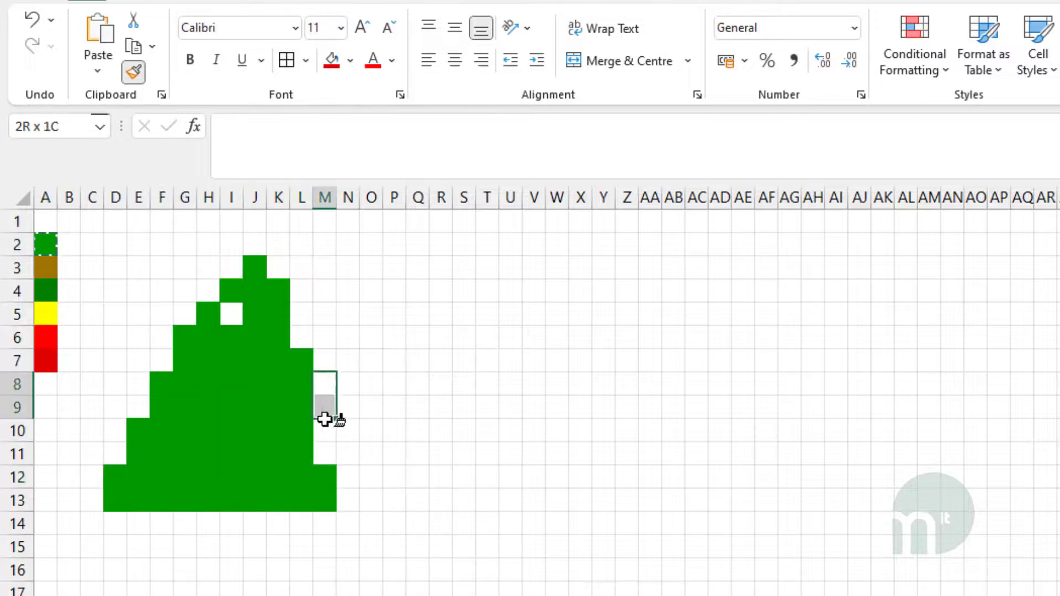
left_click_drag(325, 373, 394, 501)
Paint the tree's left edge and a few inner spots dark green from A4
left_click(45, 292)
double_click(134, 75)
left_click_drag(254, 267, 138, 501)
left_click_drag(115, 478, 116, 501)
left_click(254, 430)
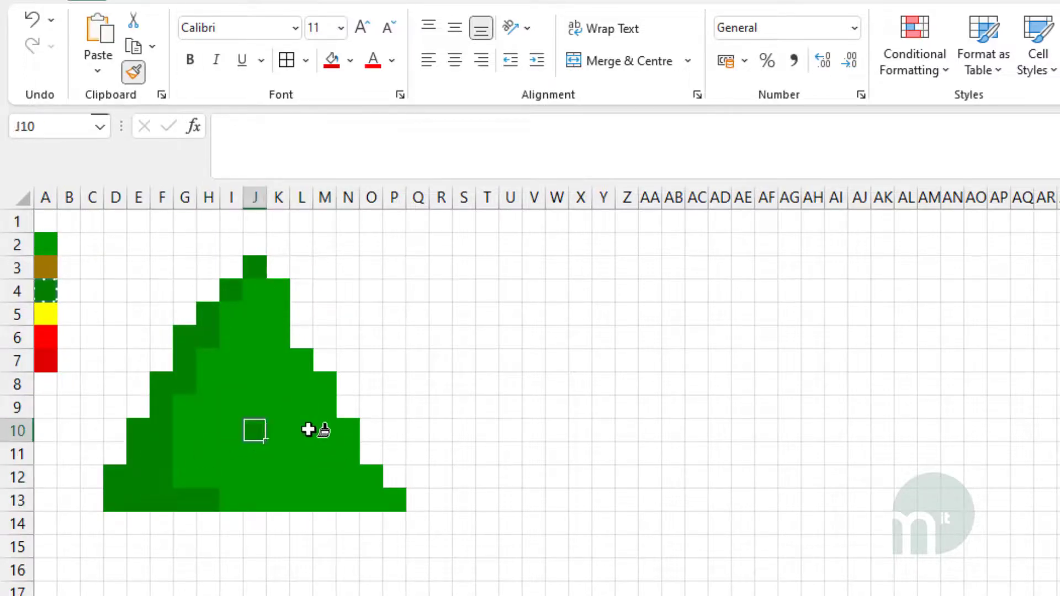
left_click(301, 383)
left_click(347, 477)
Paint a brown trunk below row 13 and a red pot, shading their left side
left_click(45, 267)
double_click(134, 75)
left_click_drag(231, 524, 279, 548)
left_click(45, 337)
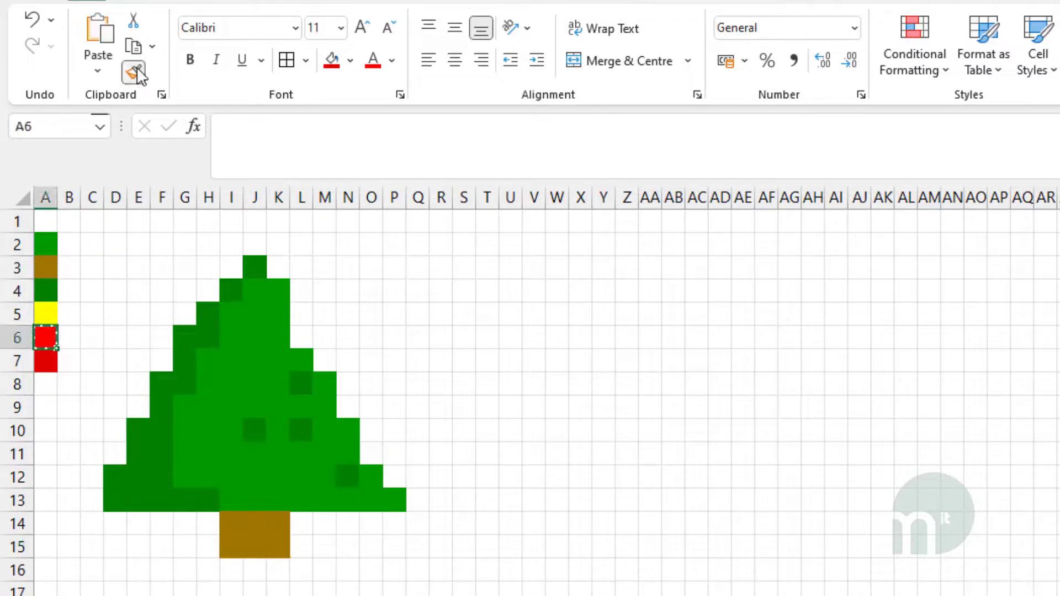
double_click(133, 74)
left_click_drag(207, 570, 301, 590)
left_click(208, 571)
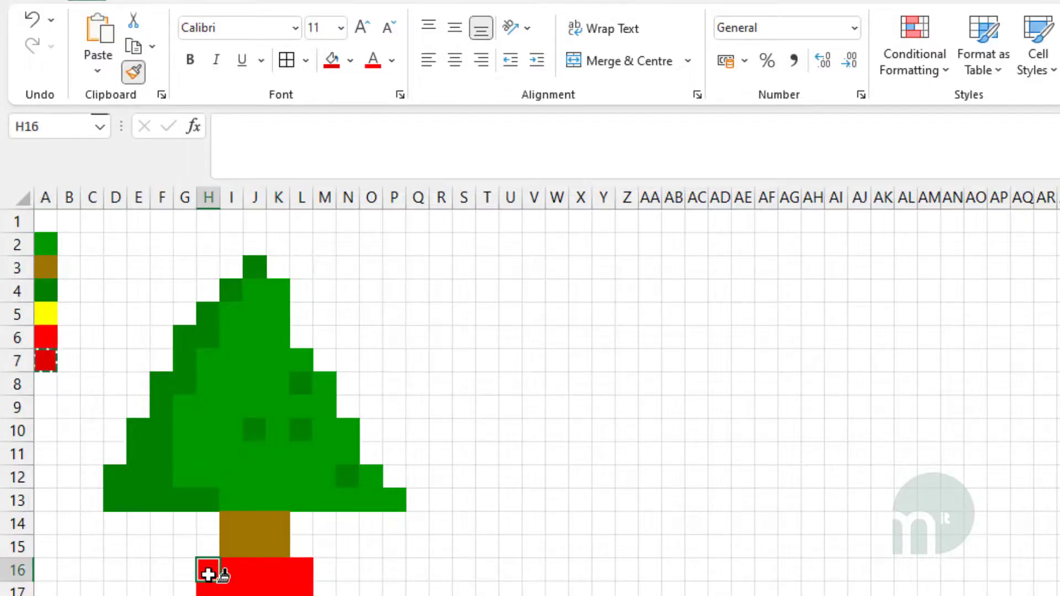
left_click(46, 267)
double_click(133, 75)
left_click_drag(231, 524, 231, 547)
Add red and yellow baubles, including a yellow treetop, and select C2:R17
left_click(45, 337)
double_click(133, 75)
left_click(278, 290)
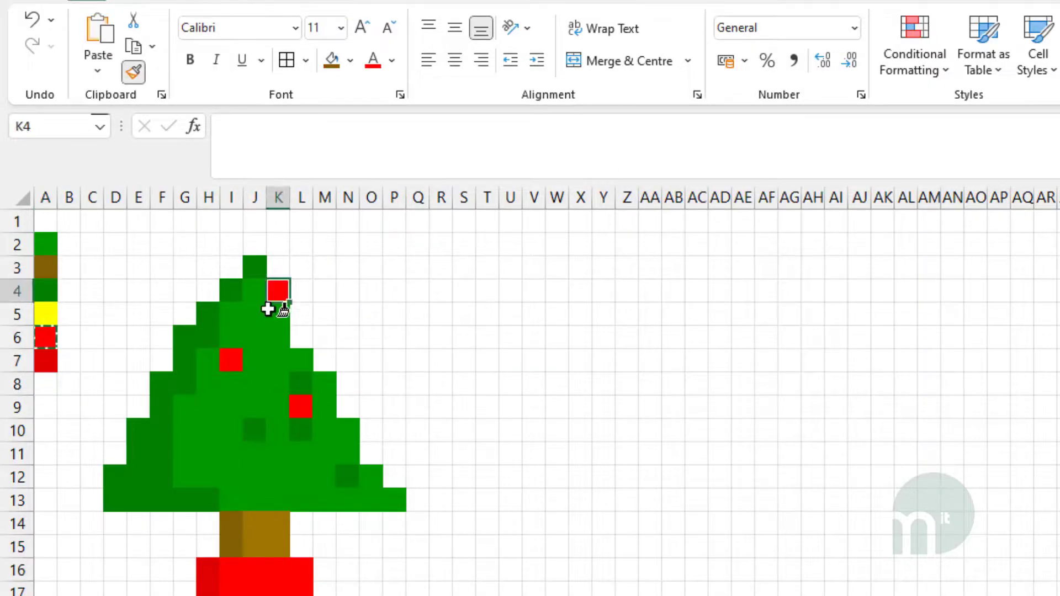
left_click(46, 314)
double_click(134, 75)
left_click(254, 245)
key("Escape")
left_click_drag(92, 245, 441, 583)
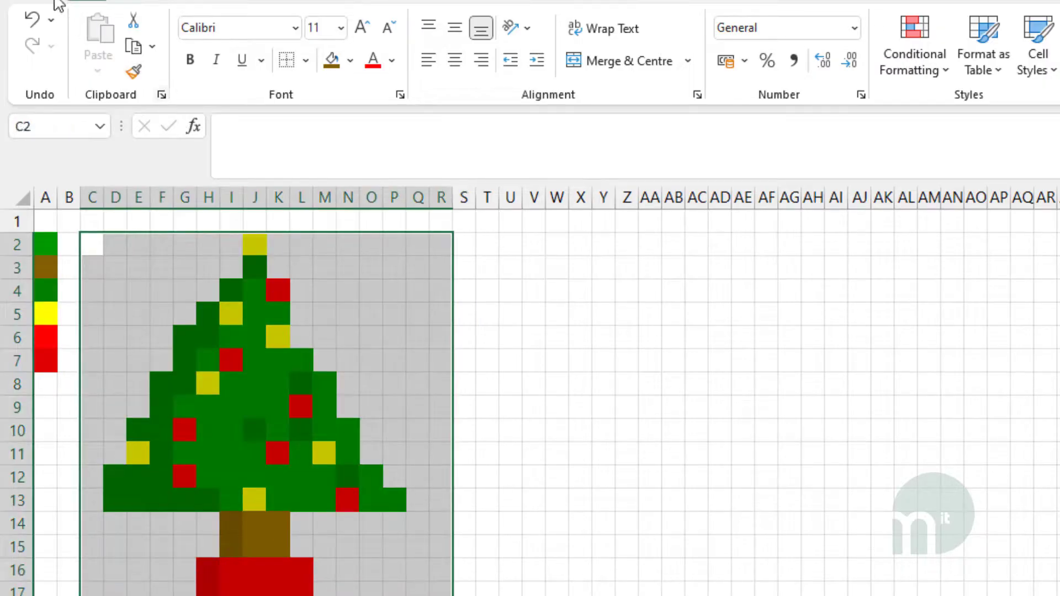
In print preview, switch Print Active Sheets to Print Selection
left_click(37, 7)
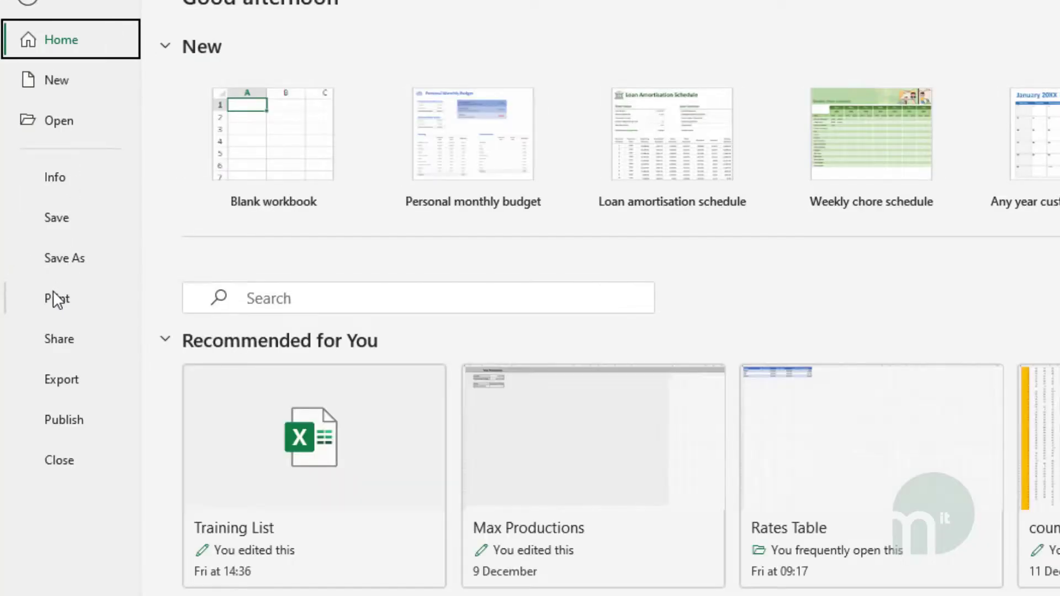
left_click(54, 296)
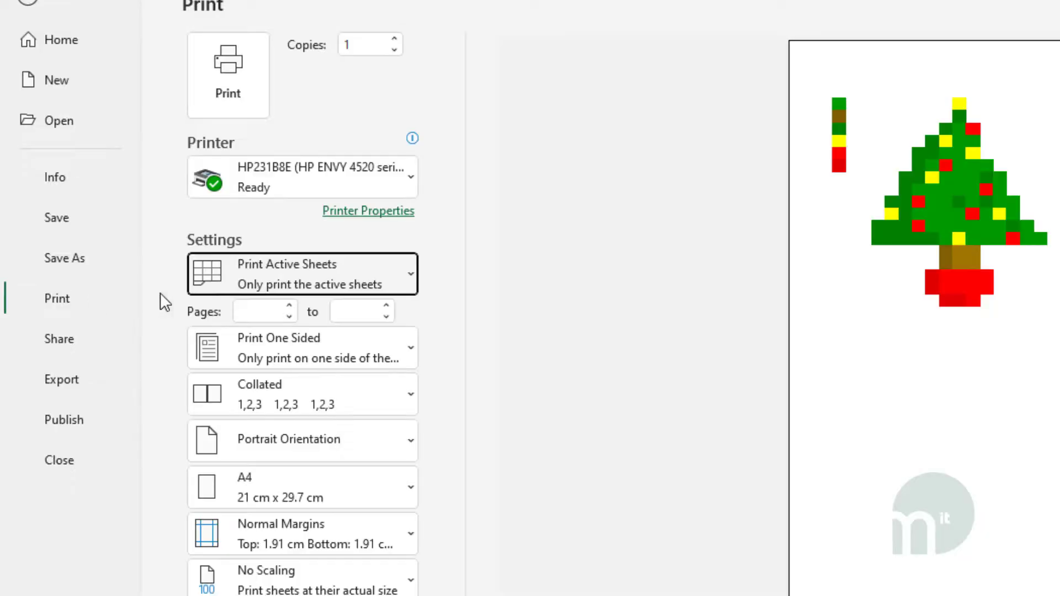
left_click(412, 275)
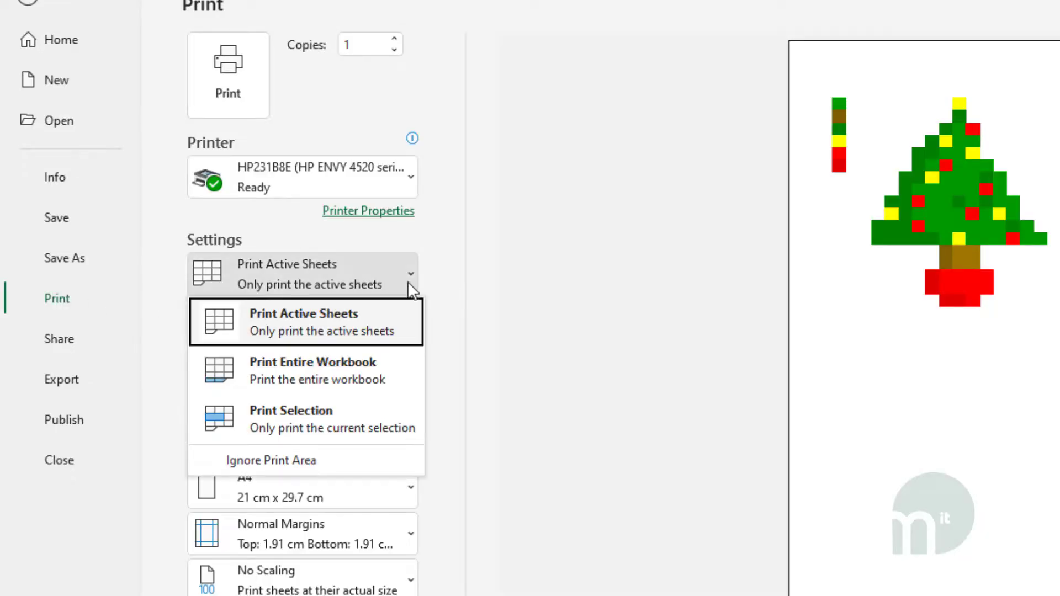
left_click(335, 419)
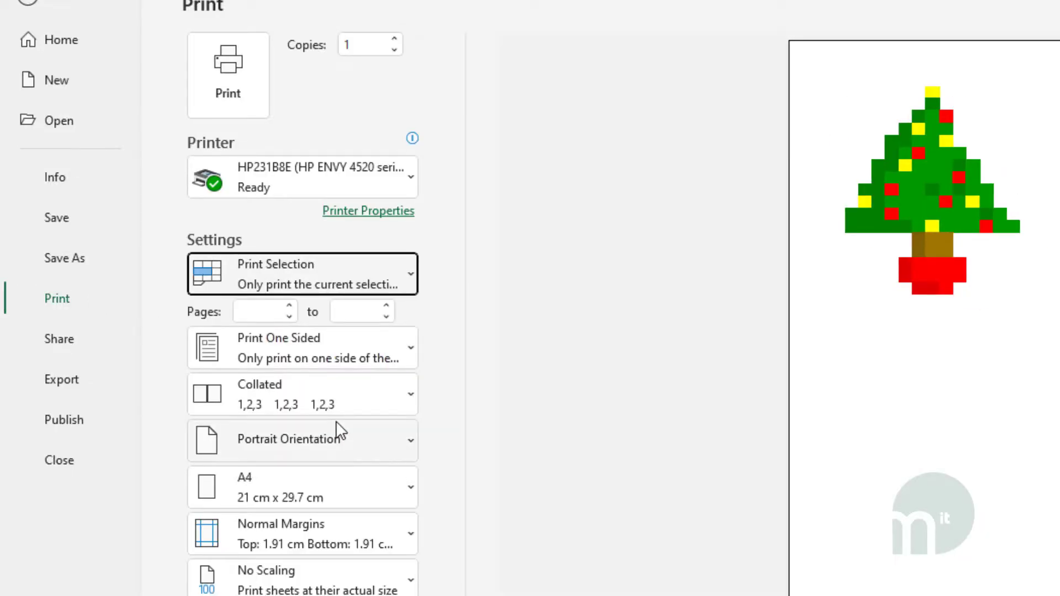